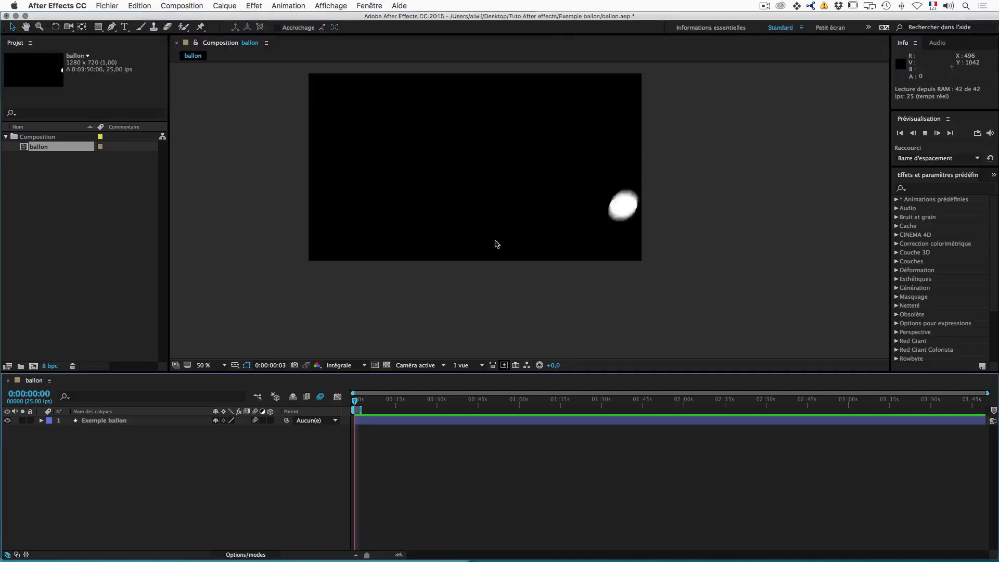
Create a new project, discarding the unsaved changes to ballon.aep
click(119, 6)
mouse_move(121, 18)
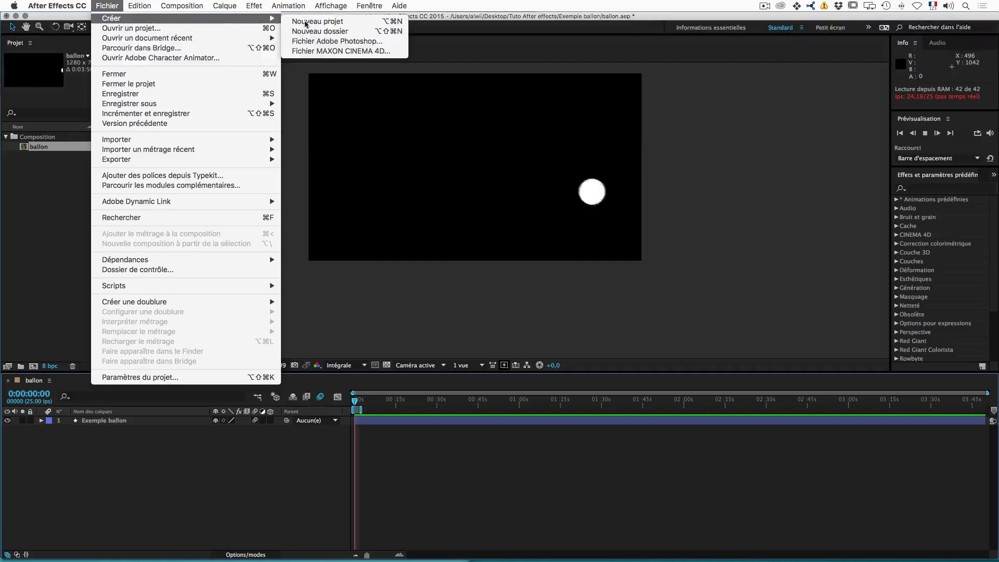
click(312, 21)
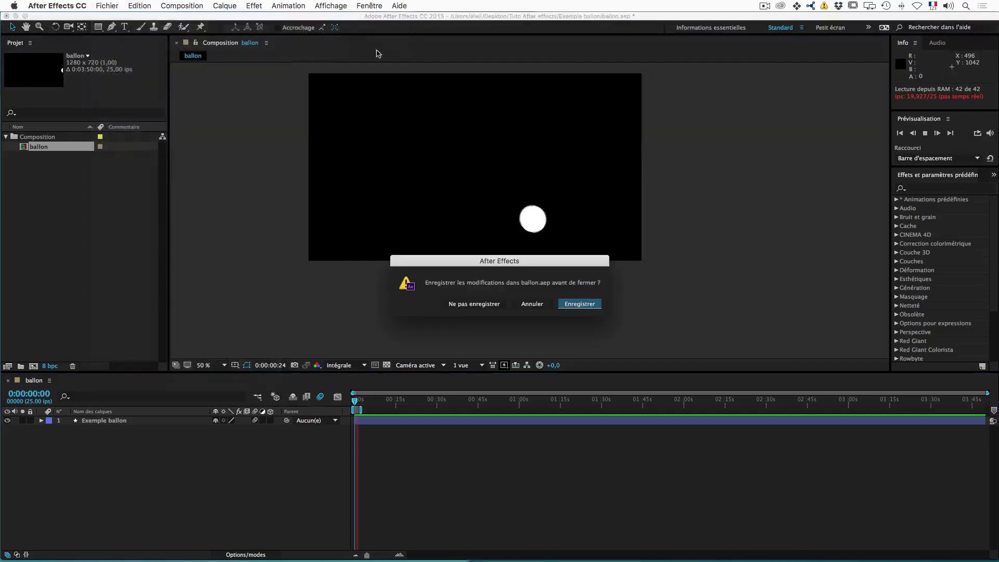
click(492, 306)
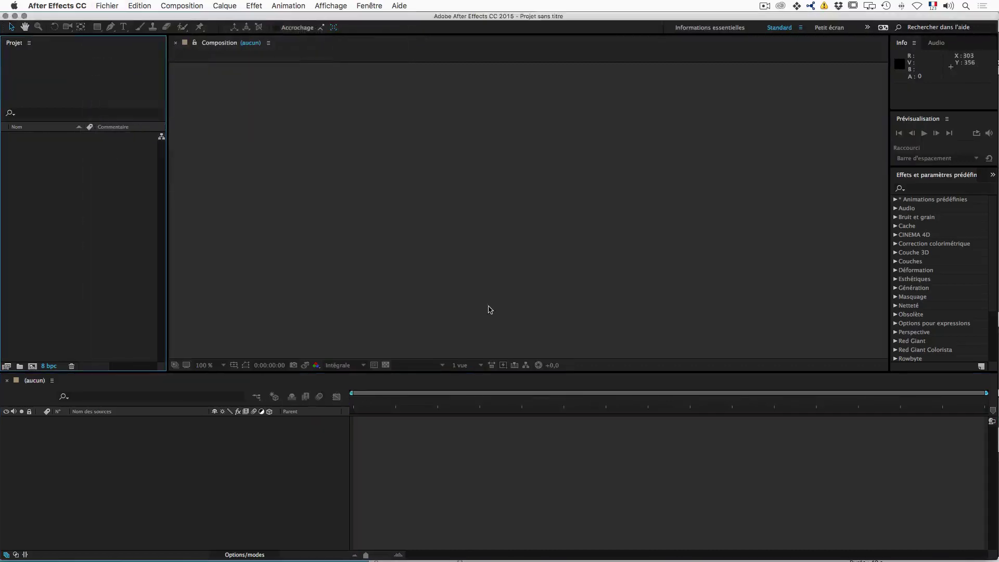
Create a composition named "texte animé" with the HDV/HDTV 720 25 preset and a duration of 0:00:03:00
click(184, 5)
click(190, 18)
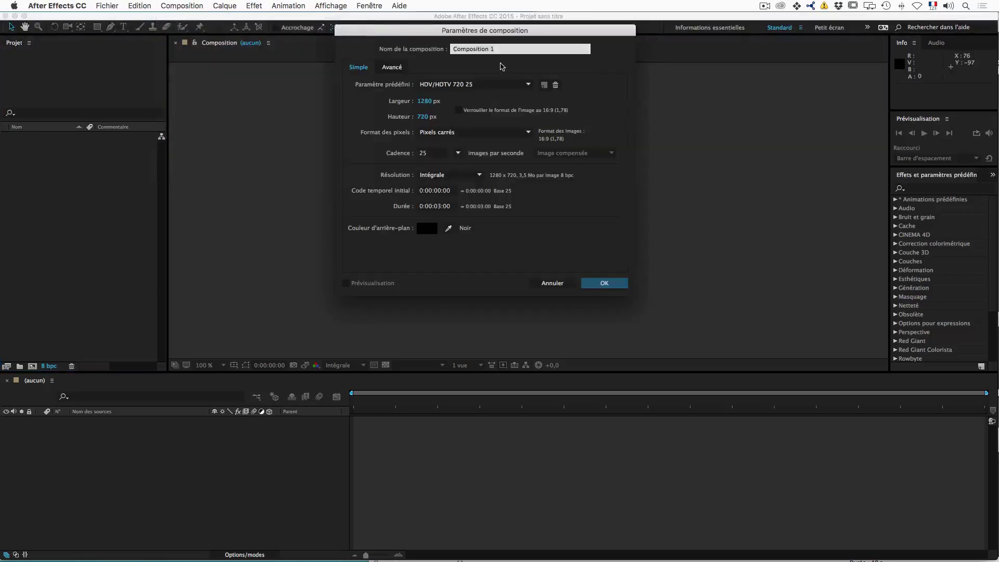
text(texte animé)
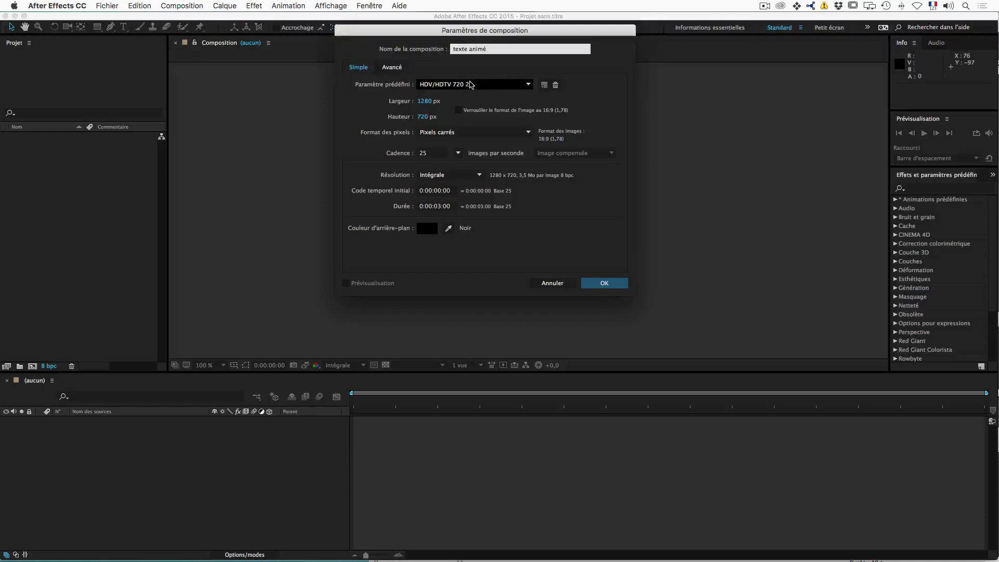
click(473, 84)
click(472, 85)
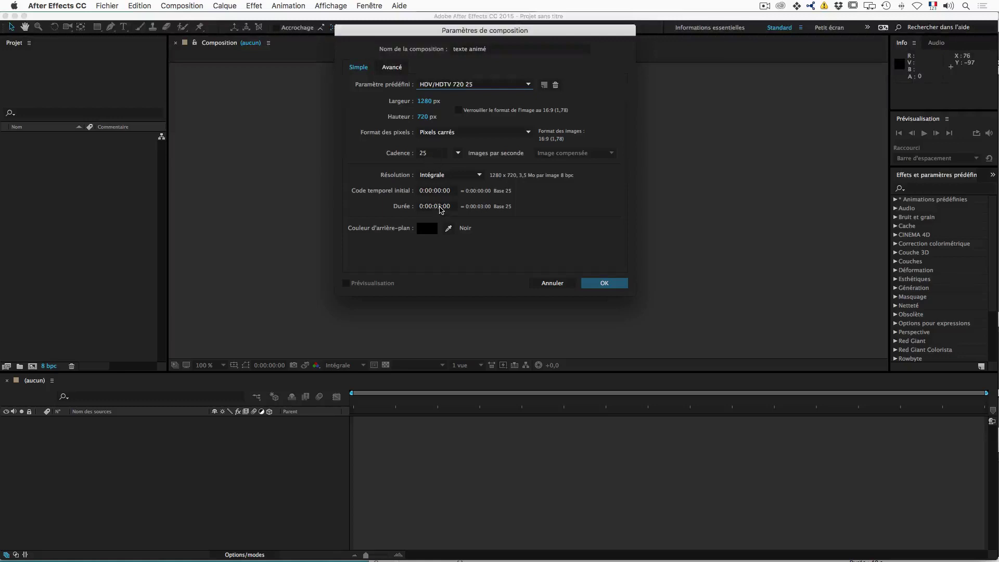
click(602, 284)
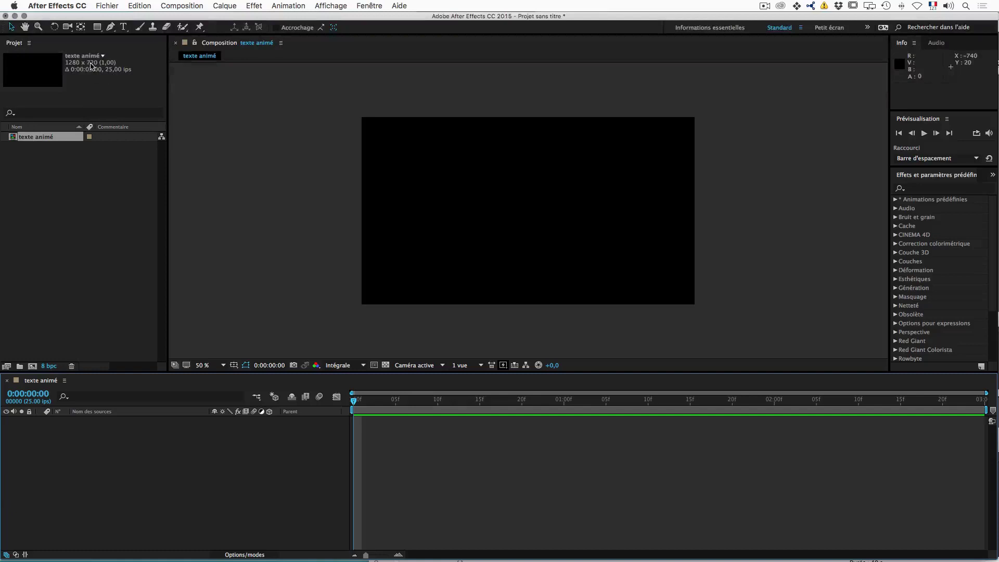
Save the project as "texte animé" in the Tuto After effects folder
click(106, 5)
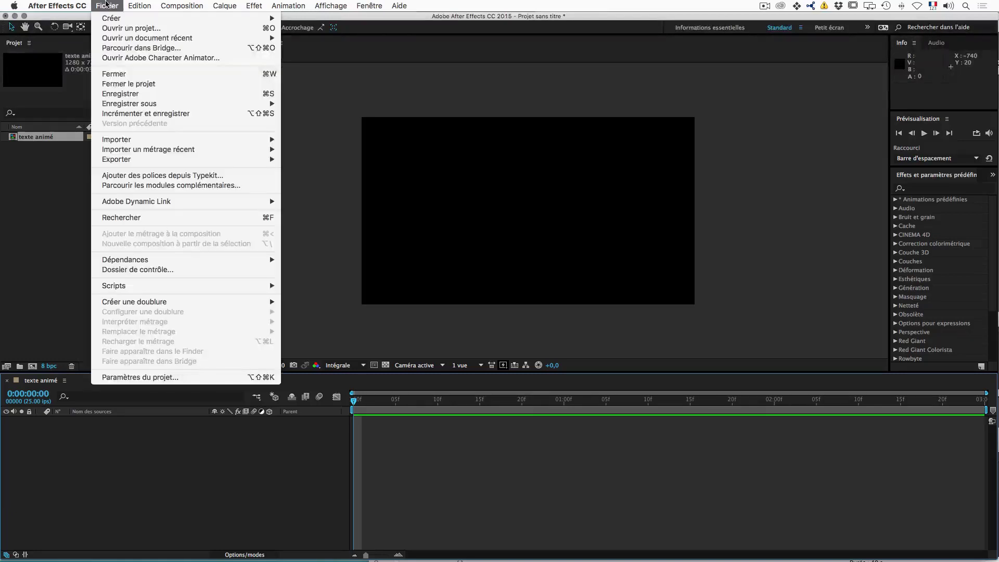
click(149, 97)
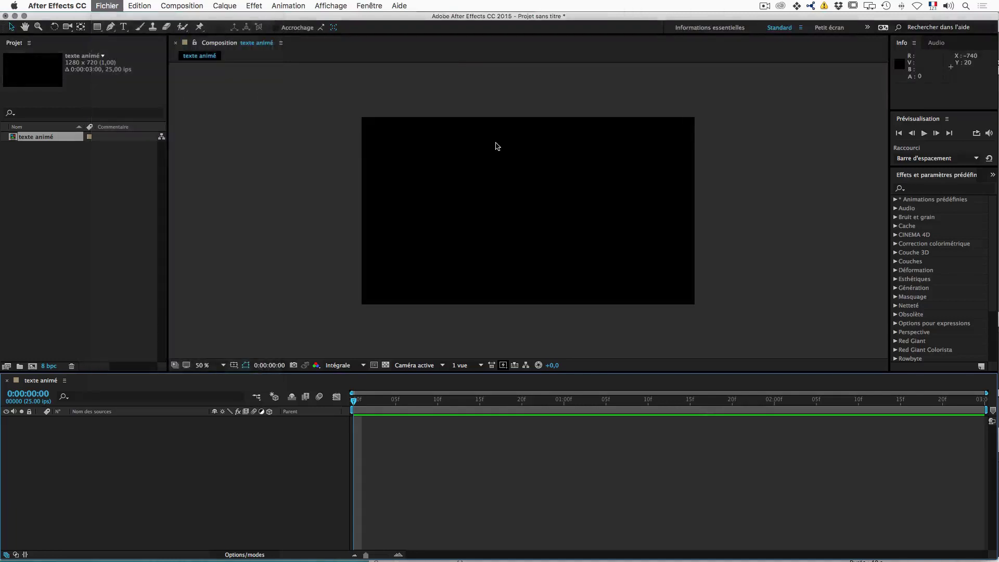
text(texte animé)
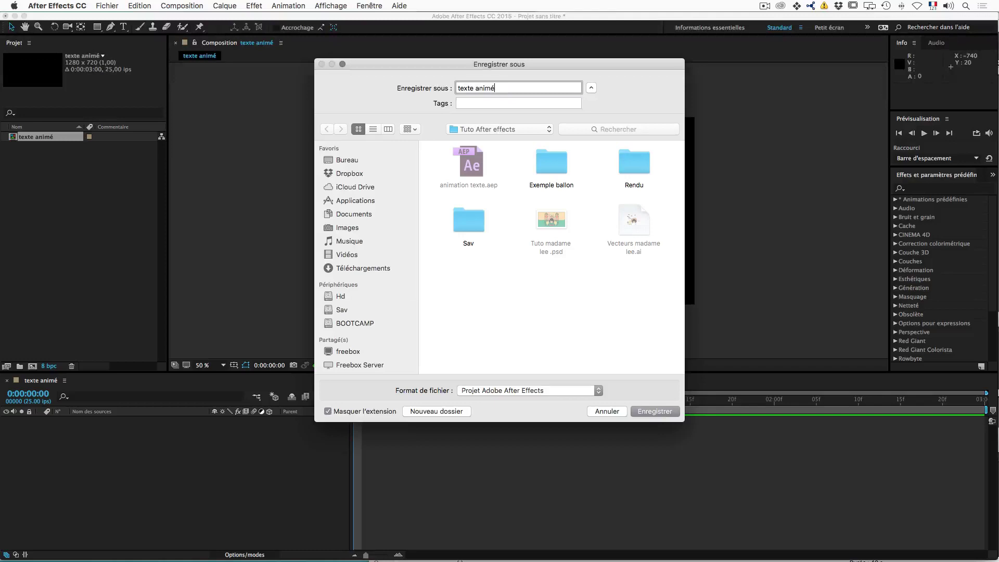
key(Return)
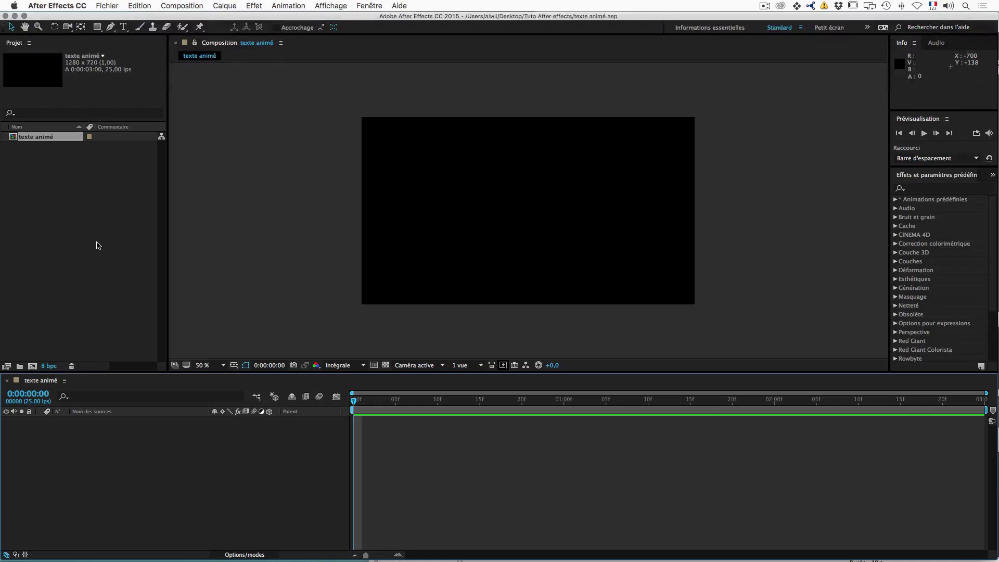
Add a text layer reading "team8" near the middle of the composition
click(124, 27)
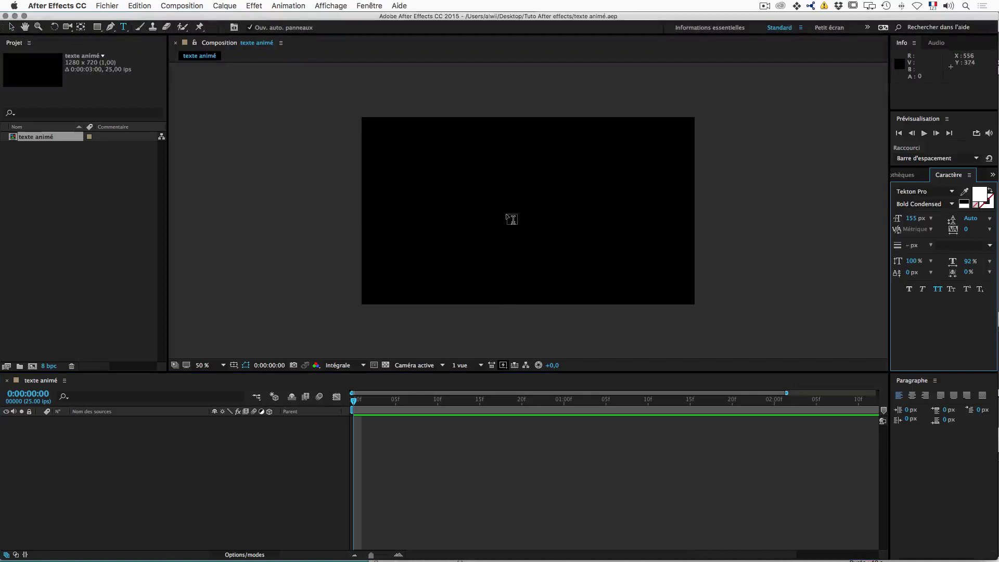
click(508, 214)
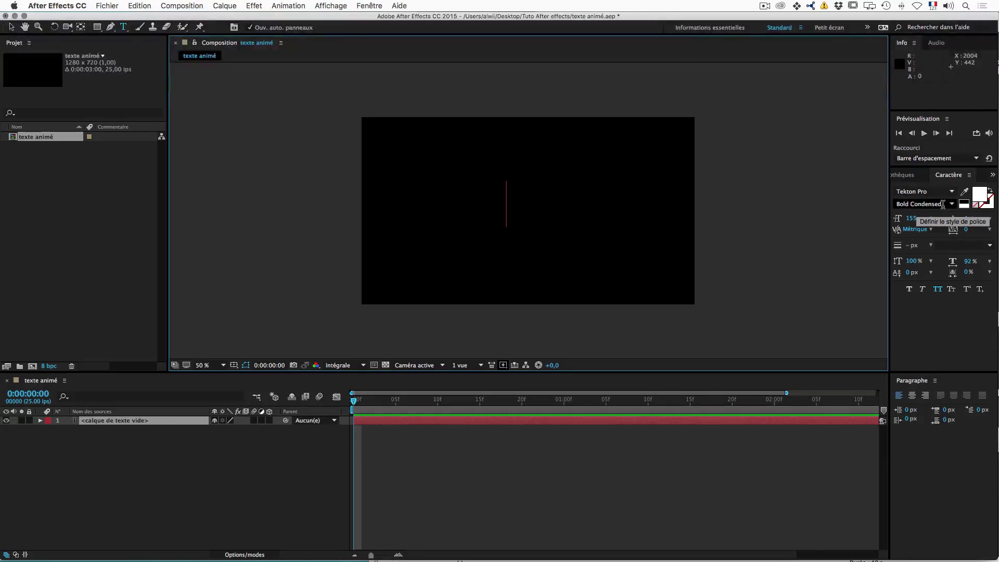
click(373, 6)
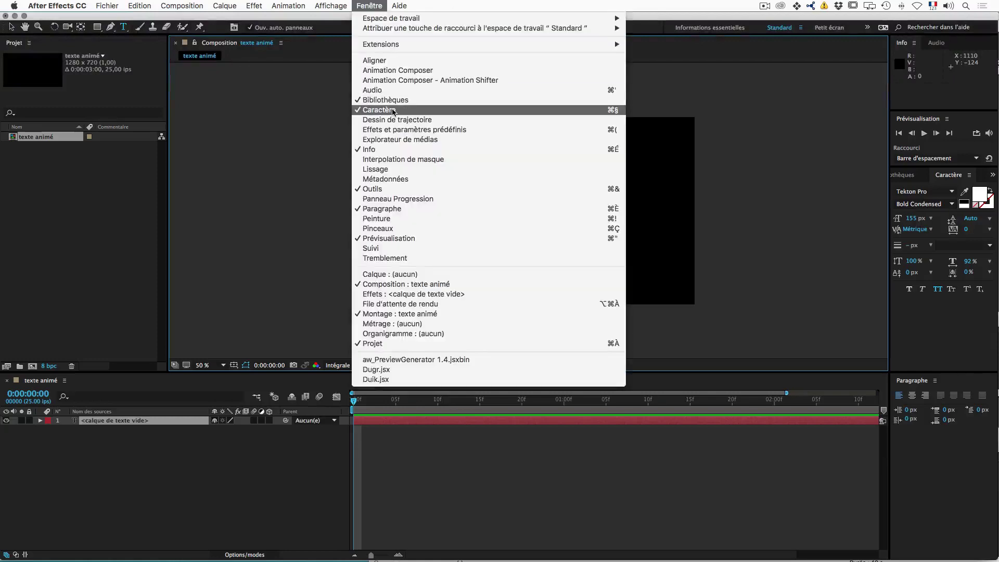
click(661, 121)
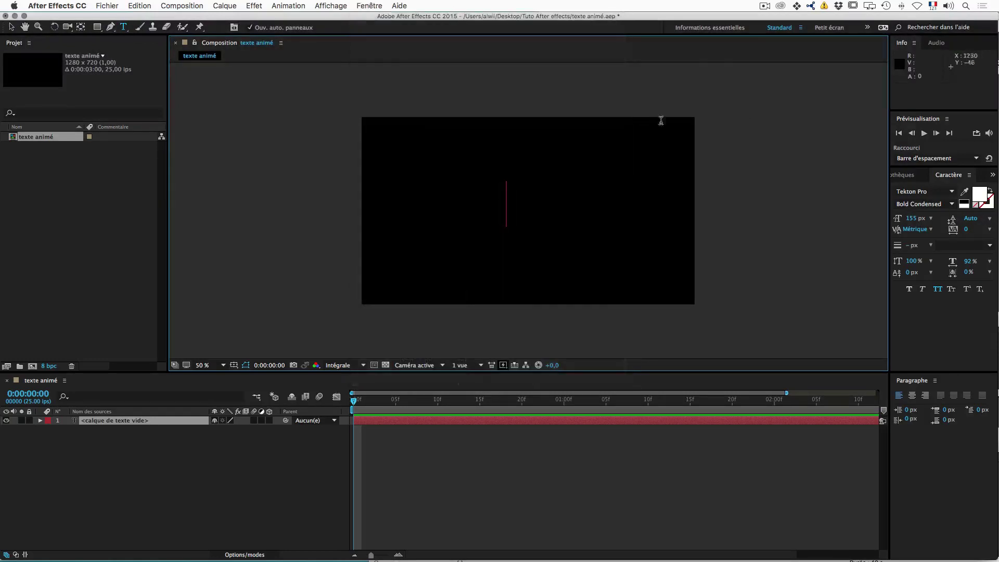
text(team8)
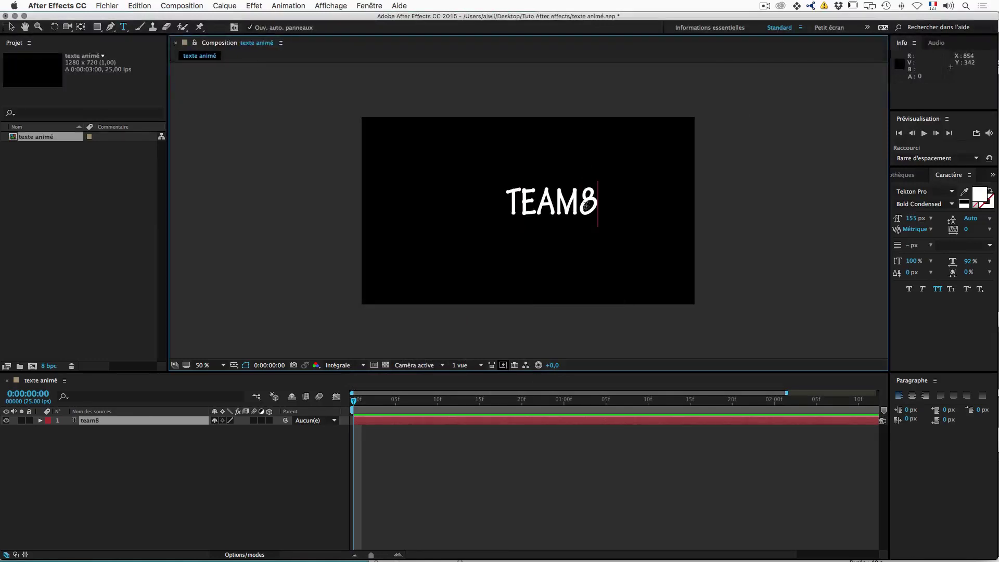
Set the font of the whole TEAM8 text to Helvetica (TT), keeping the Regular style
drag(597, 200, 489, 197)
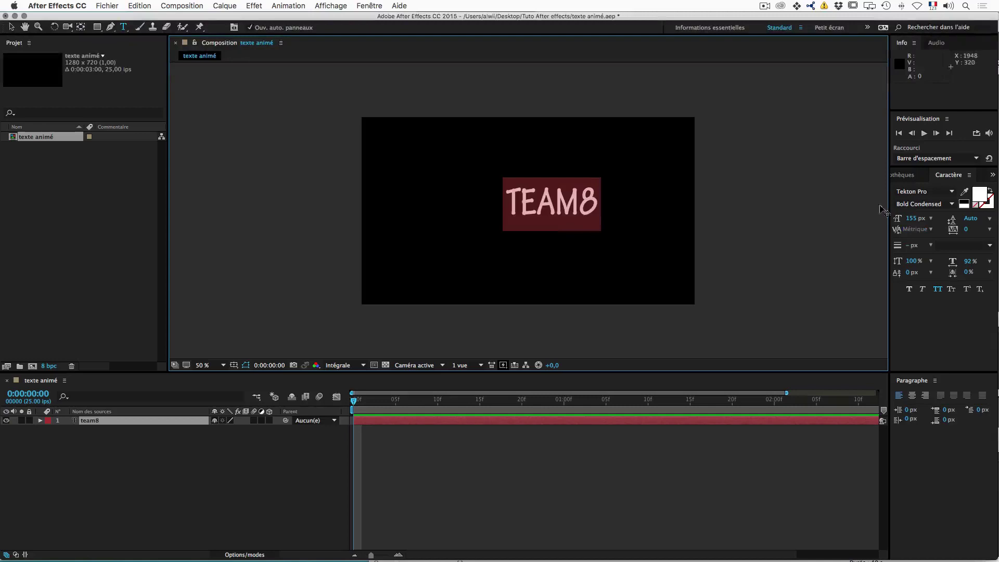
click(946, 191)
click(946, 191)
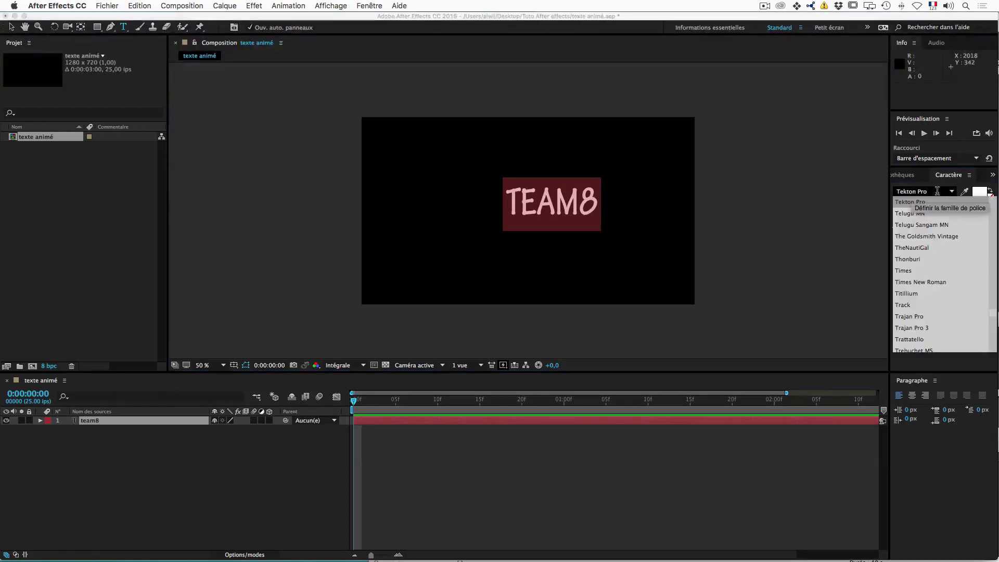
click(936, 191)
text(Helvetica (TT)
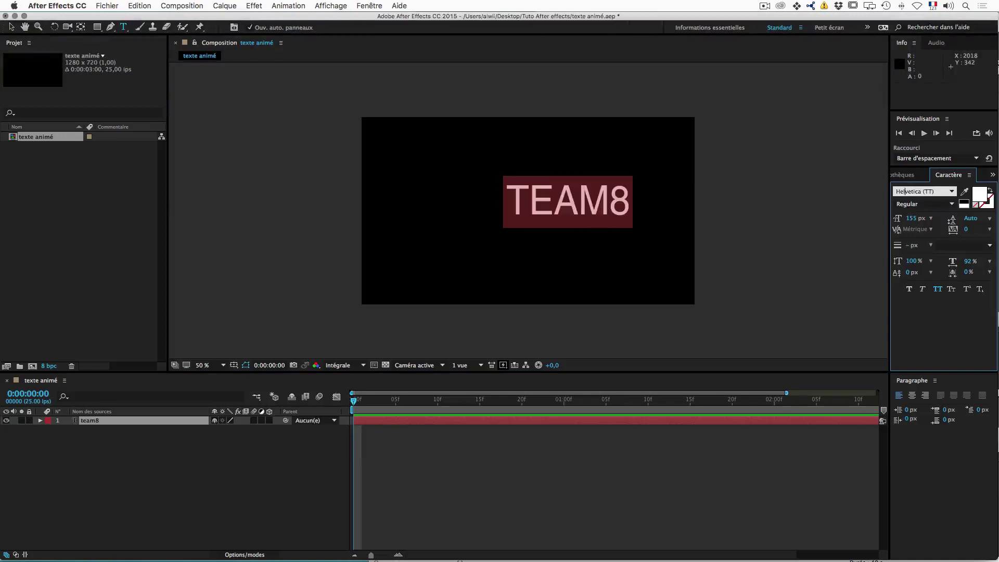
click(952, 203)
click(940, 205)
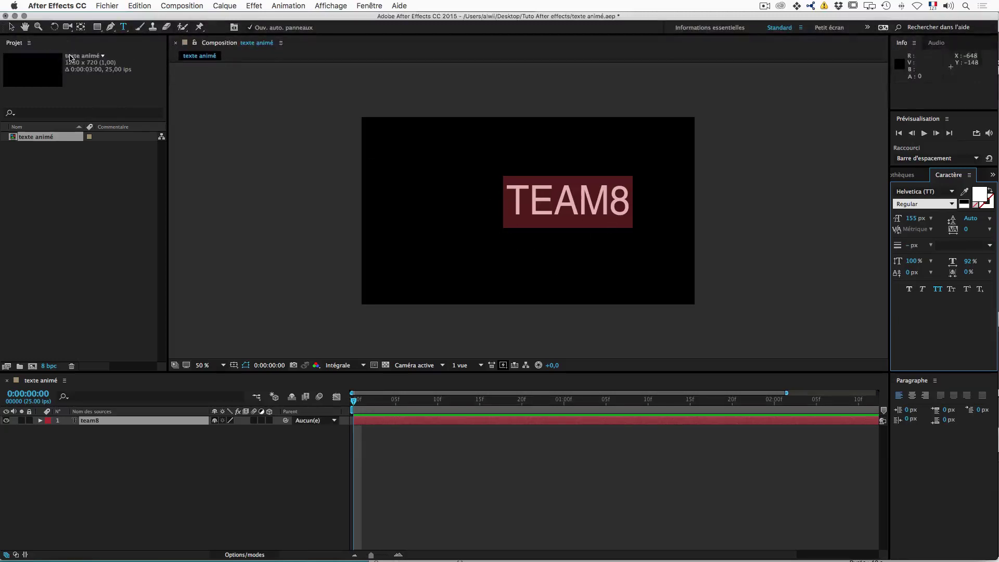
Move the TEAM8 text to about the centre of the frame, at position 432, 430, and save the project
click(11, 27)
drag(565, 204, 533, 218)
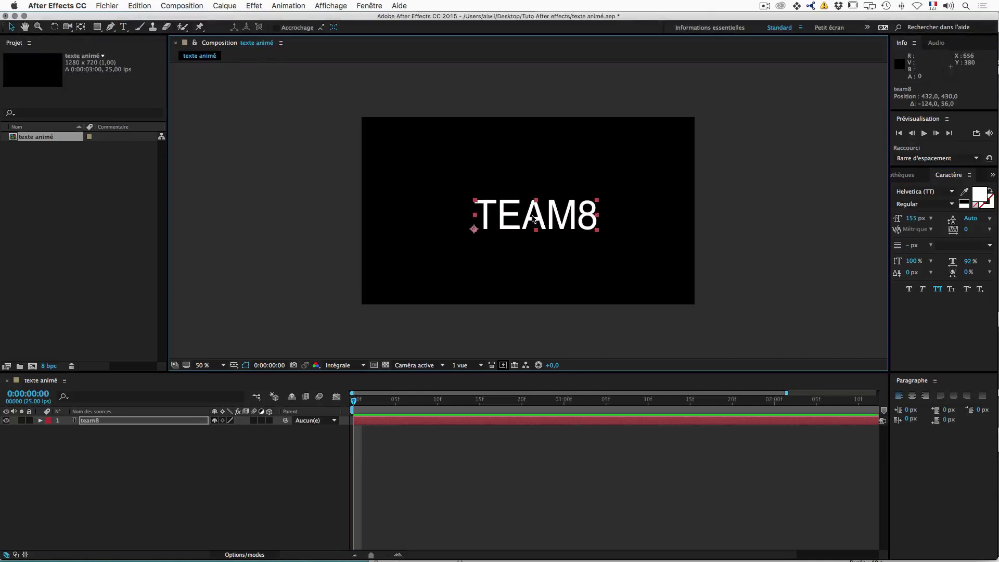
key(super+s)
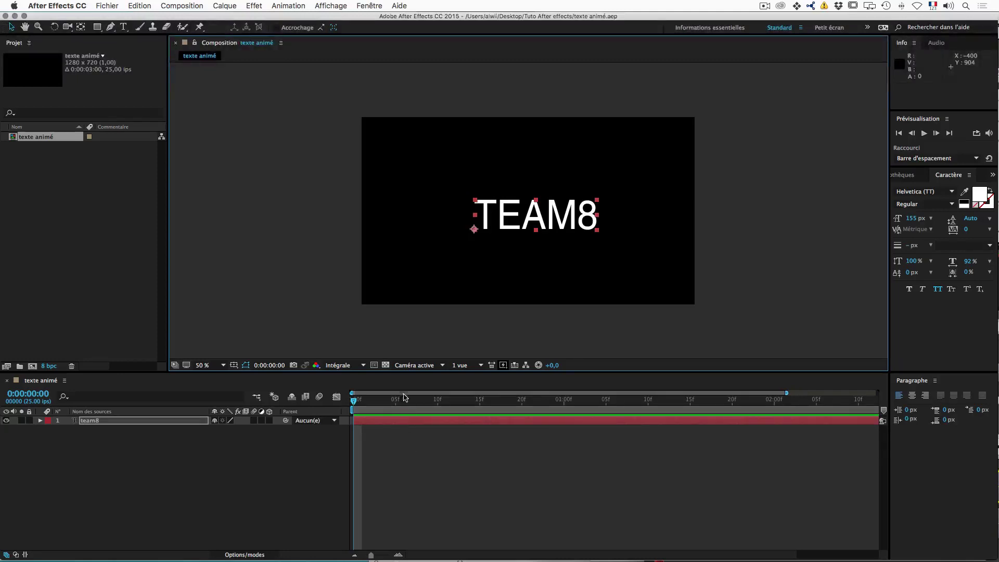
Expand the team8 layer to show its Transform properties
mouse_move(354, 421)
mouse_down()
mouse_move(383, 420)
mouse_move(351, 421)
mouse_up()
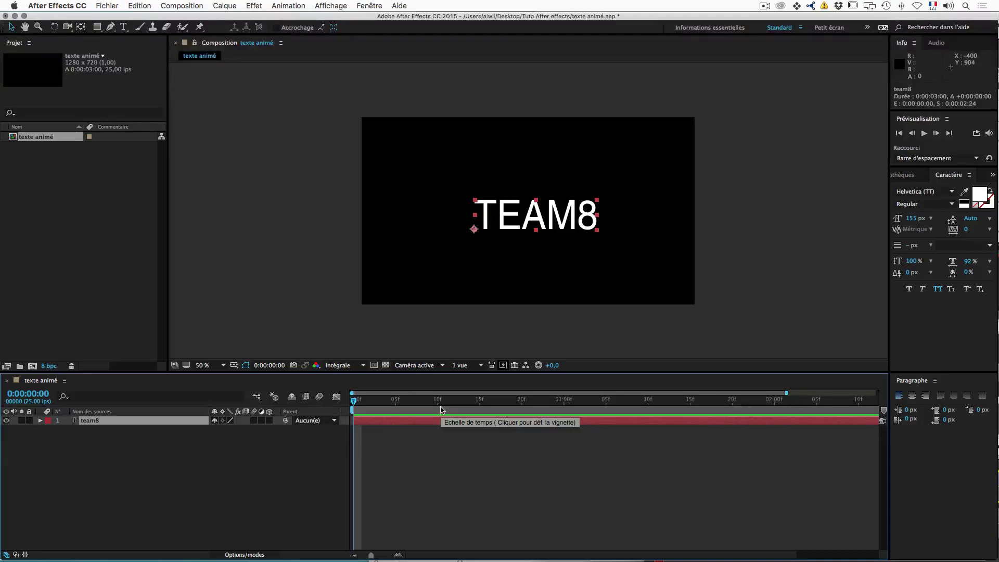
click(40, 423)
click(49, 438)
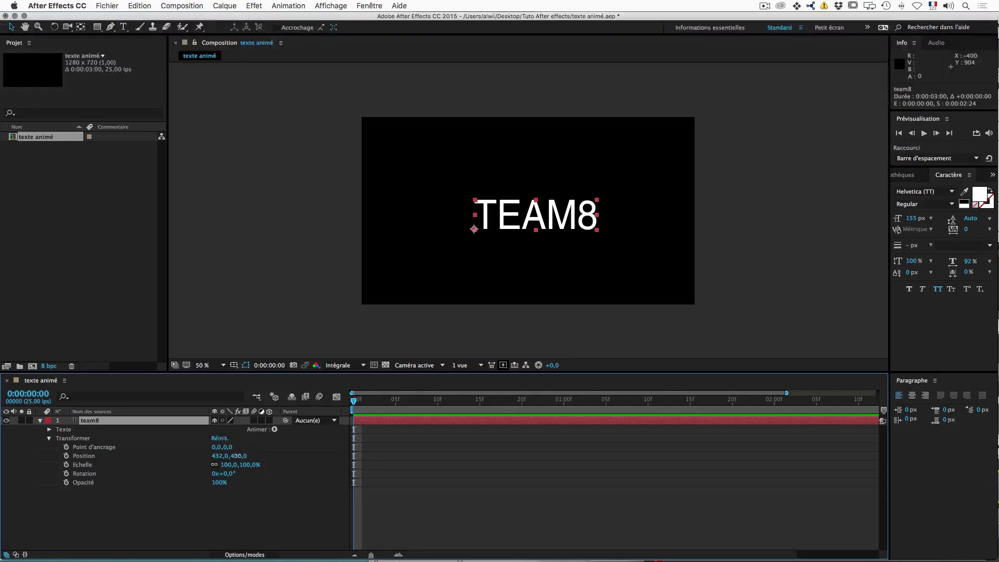
Try shifting the text vertically to Y 534 and horizontally to X 282, undoing each position change
drag(238, 456, 292, 459)
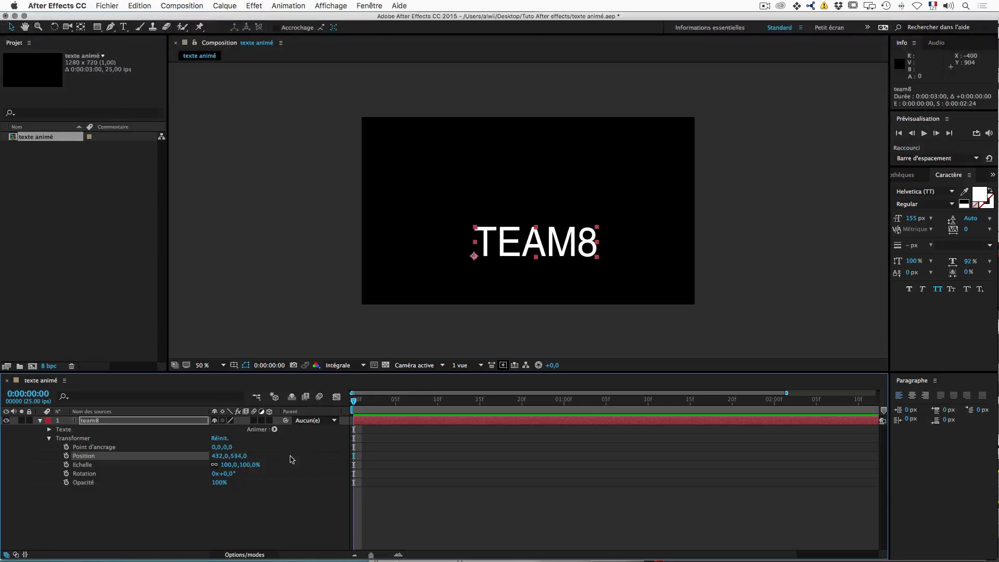
key(super+z)
key(super+z)
key(super+z)
drag(167, 456, 138, 457)
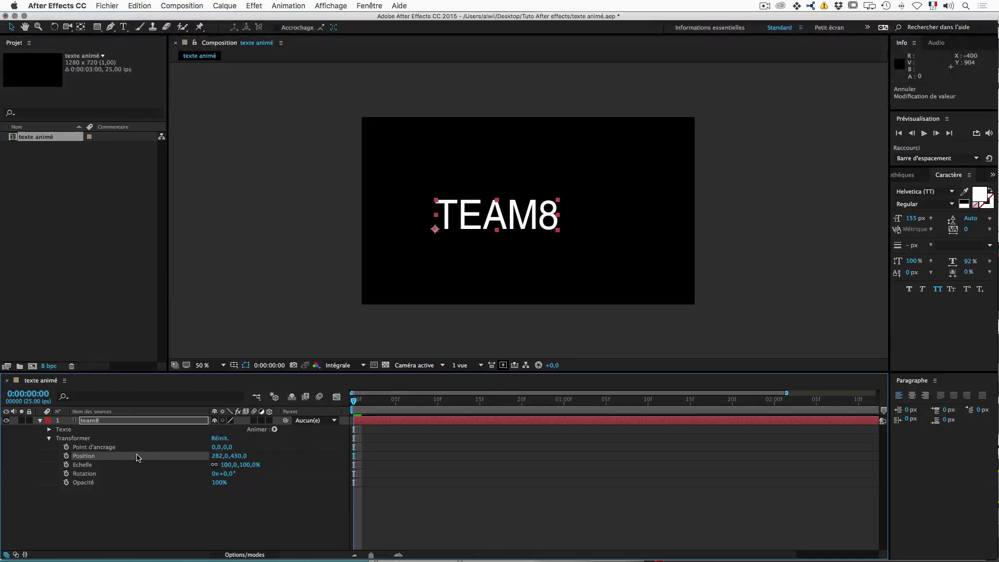
key(super+z)
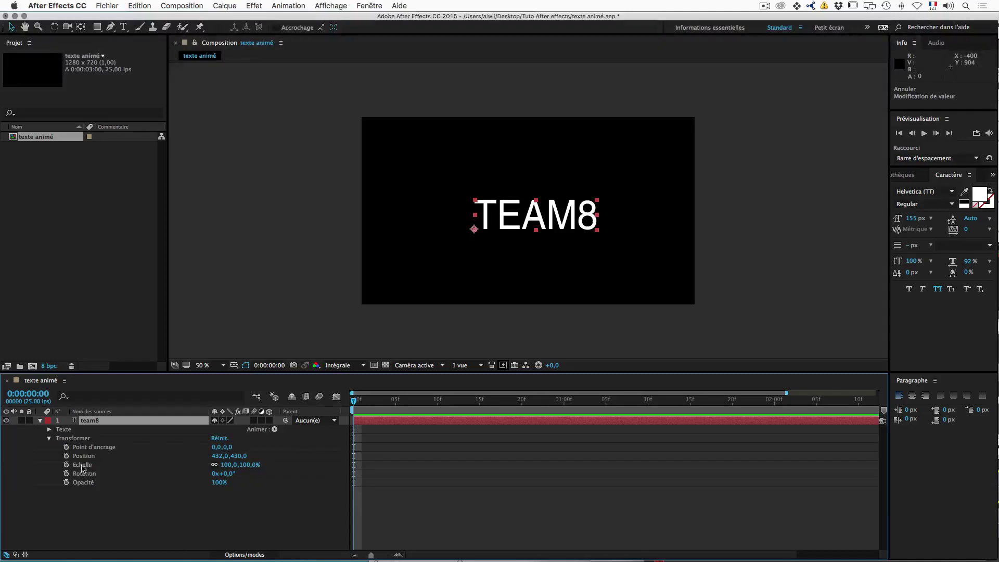
Try out different scale, rotation and opacity values on the team8 layer, restoring the original values
drag(232, 464, 199, 481)
key(super+z)
drag(230, 474, 375, 477)
key(super+z)
drag(223, 486, 260, 482)
click(109, 423)
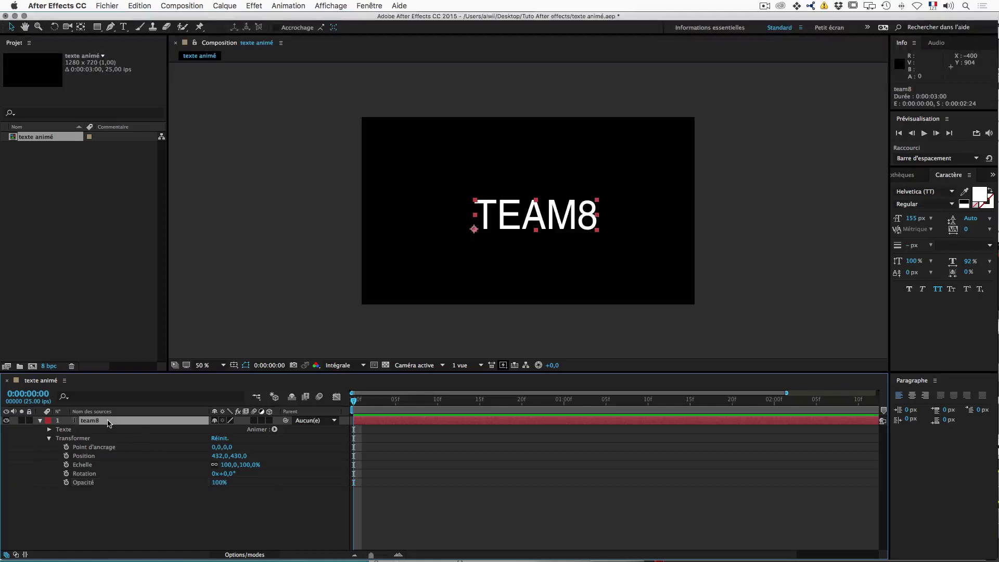
Collapse the team8 layer and examine its position, scale, rotation and opacity properties one at a time
click(40, 422)
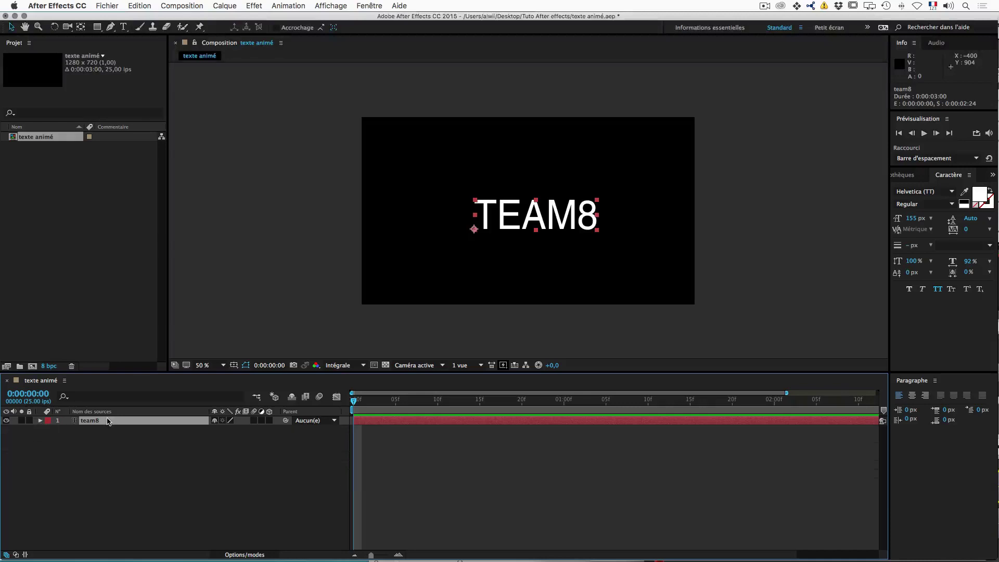
key(p)
key(p)
key(s)
key(s)
key(r)
key(r)
key(t)
key(t)
Show only the anchor point, position and scale properties of the team8 layer together, and save the project
key(a)
key(shift+s)
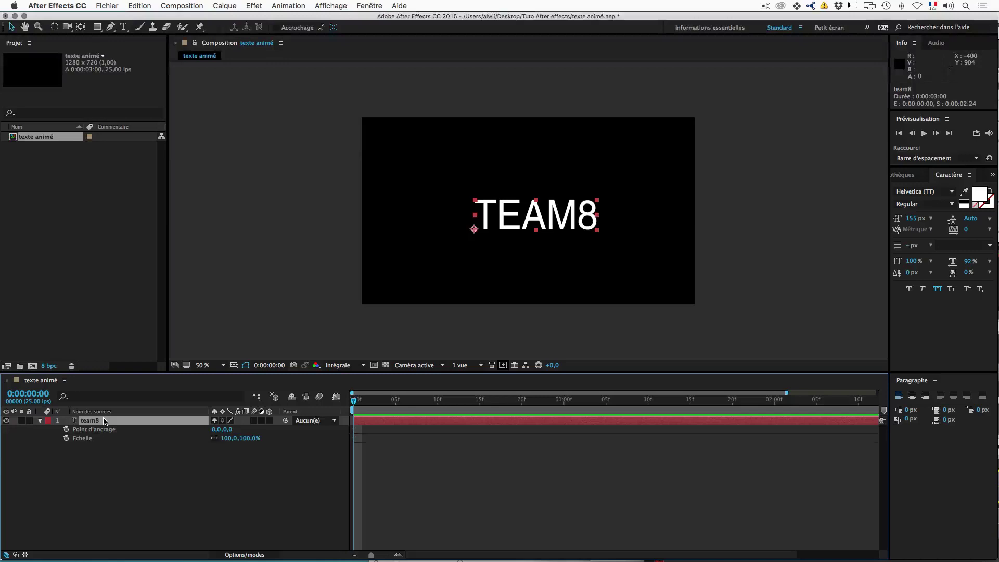
key(shift+p)
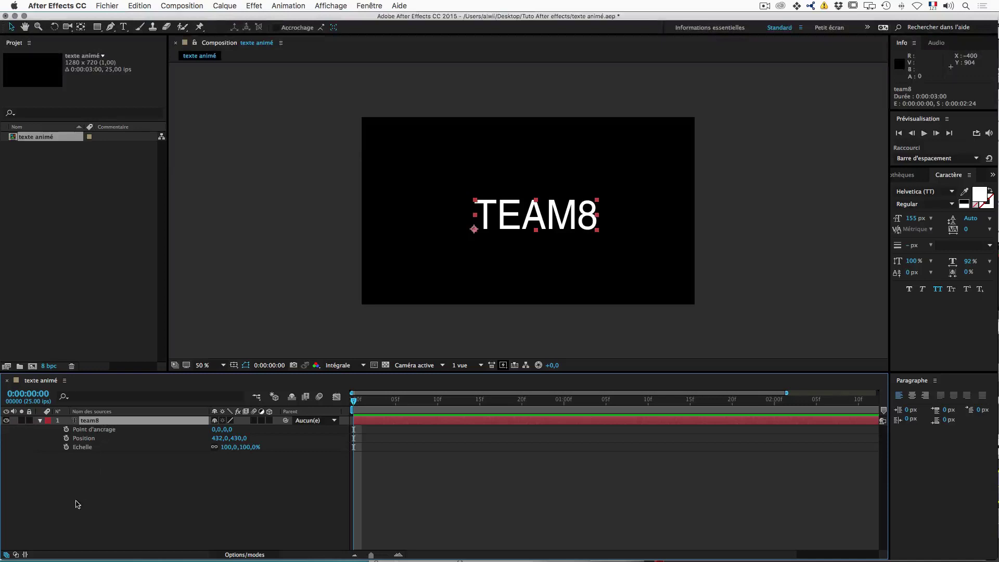
mouse_move(70, 559)
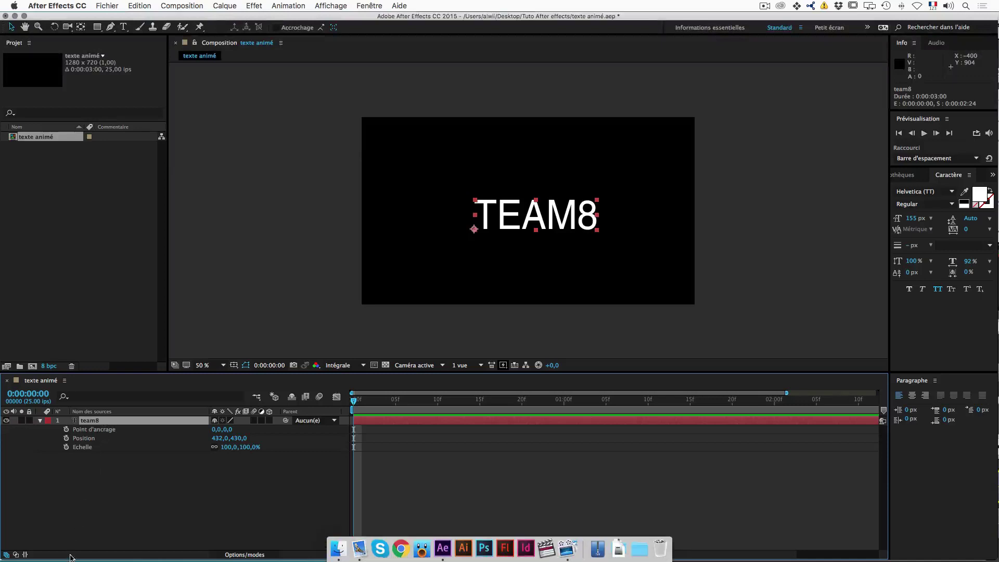
key(super+s)
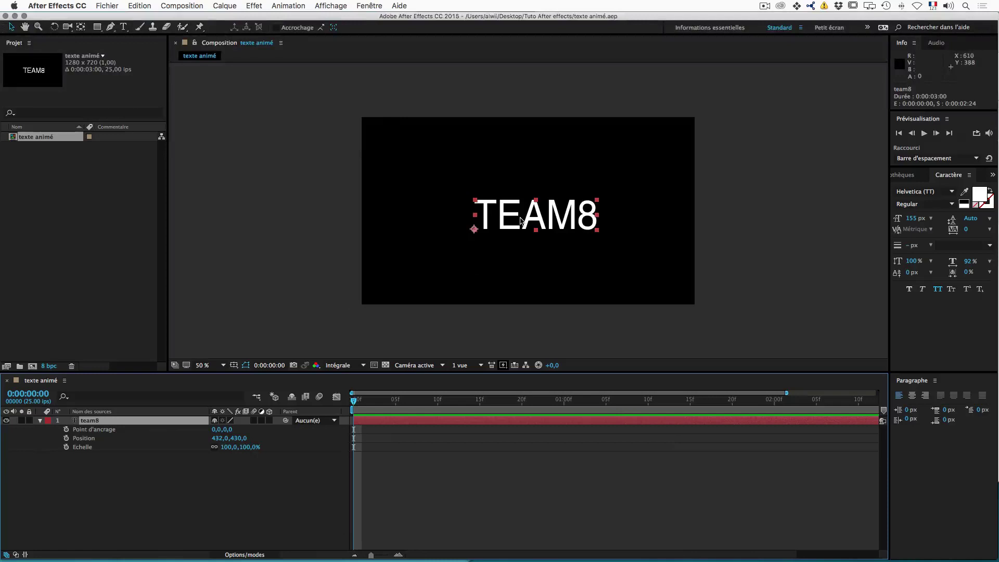
key(period)
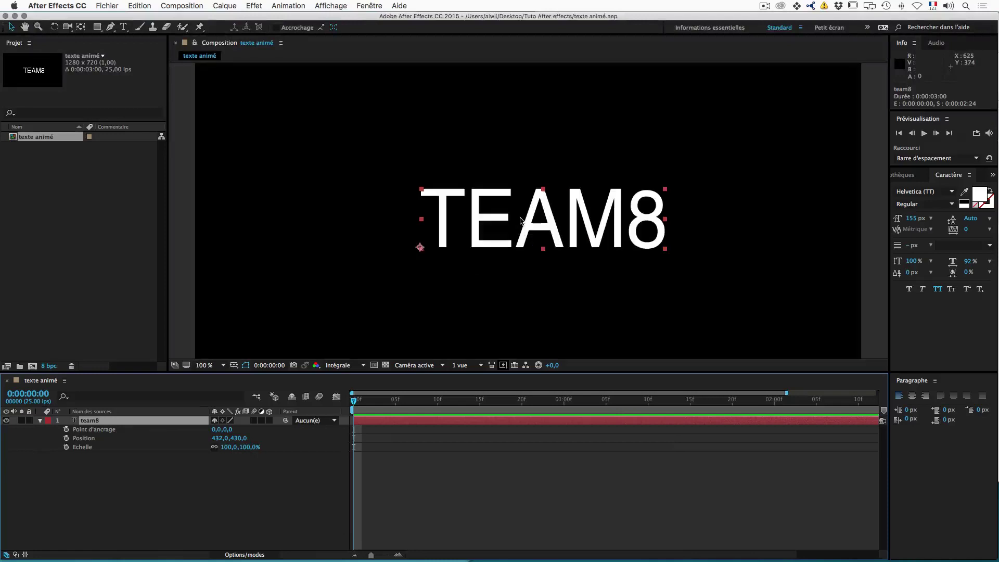
key(comma)
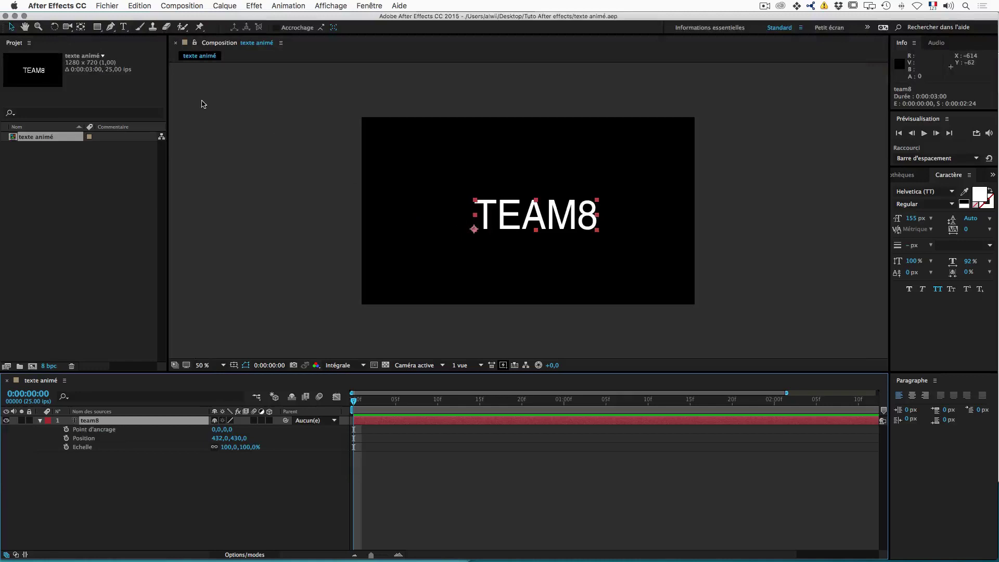
Move the TEAM8 text slightly down and to the right, to position 440,5, 433,5
click(40, 27)
drag(457, 190, 637, 242)
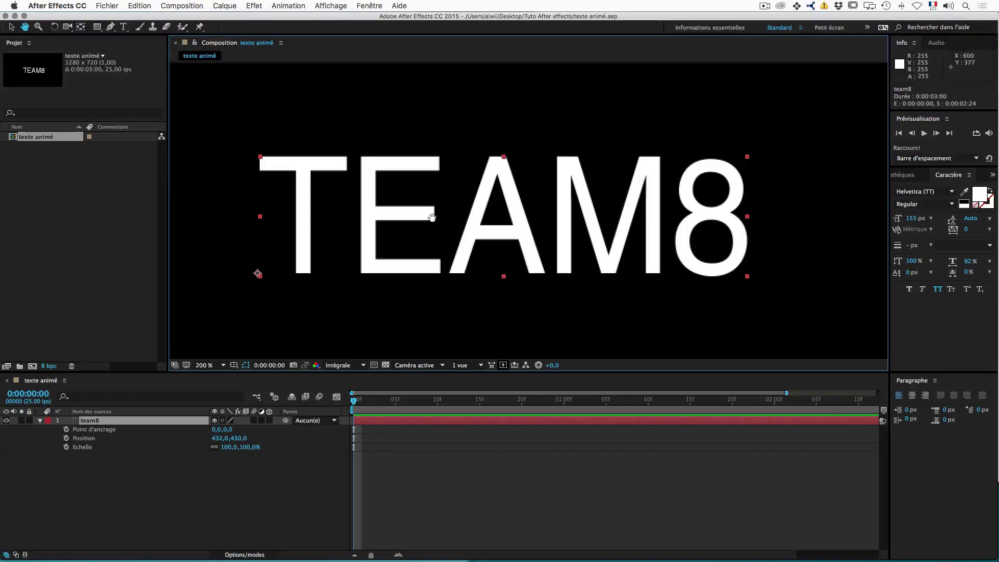
mouse_move(430, 217)
mouse_down()
mouse_move(575, 222)
mouse_move(435, 209)
mouse_up()
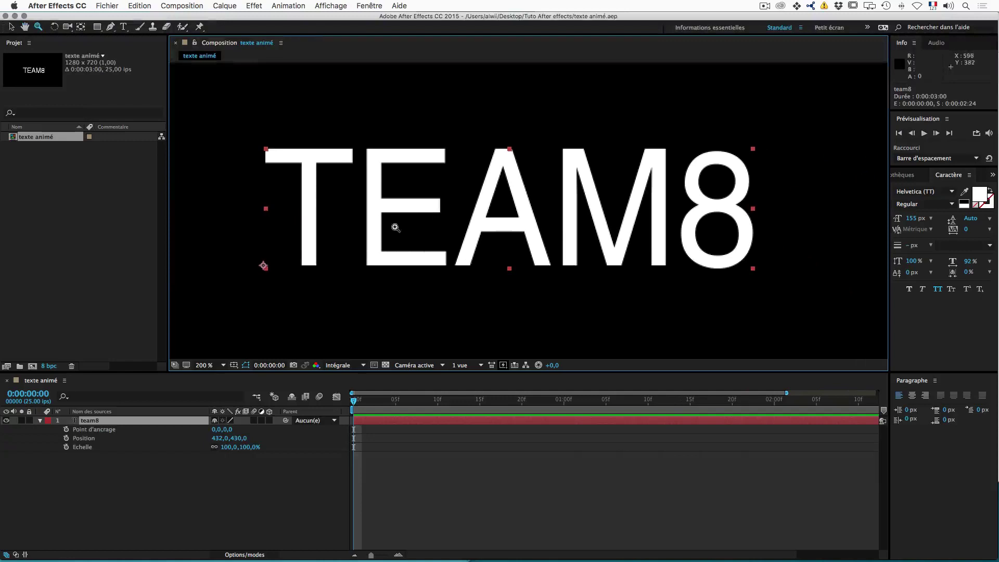
key(v)
mouse_move(264, 267)
mouse_down()
mouse_move(294, 270)
mouse_move(273, 271)
mouse_up()
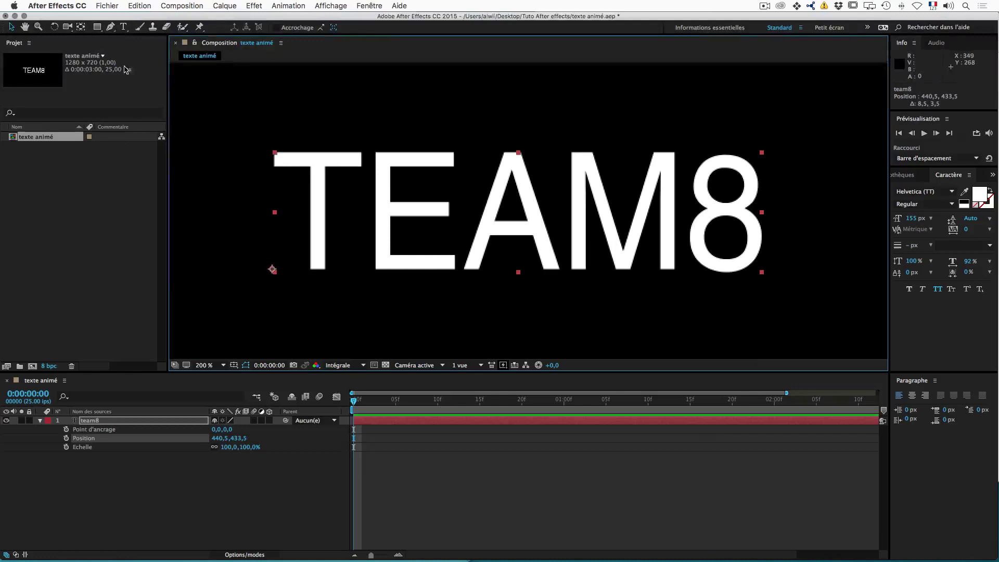
Move the layer's anchor point to about the centre of the TEAM8 text and scale the layer to 95%
click(81, 27)
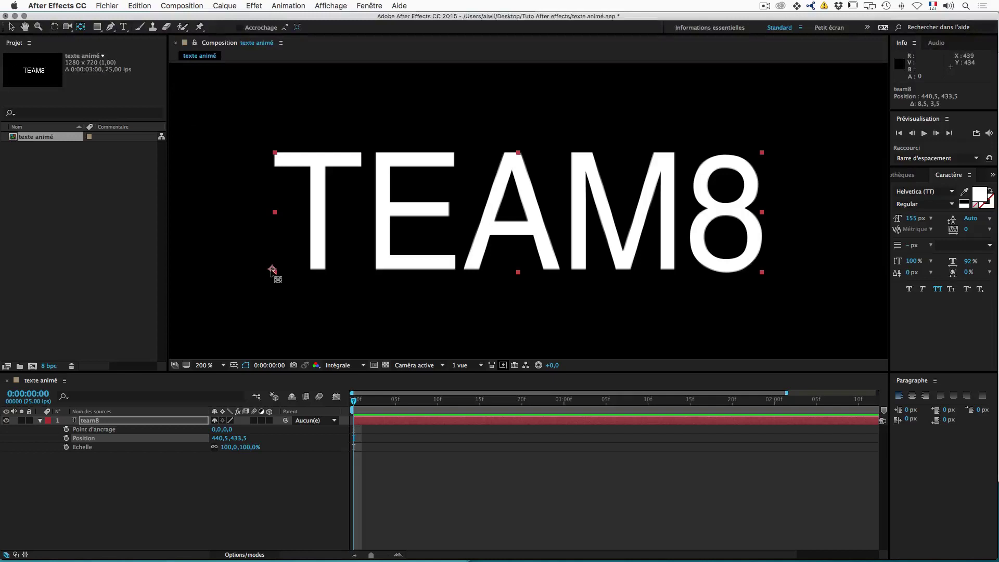
drag(272, 269, 522, 218)
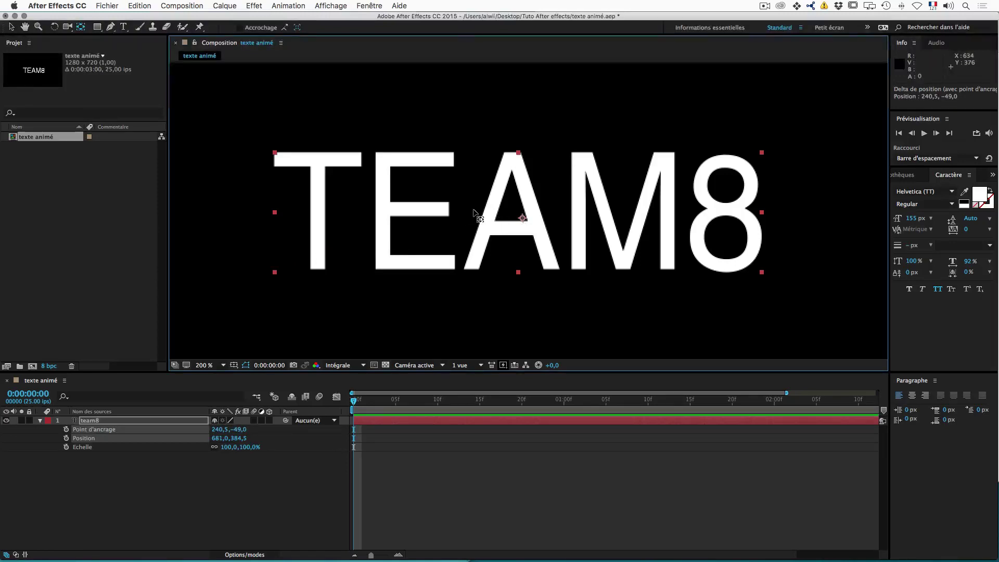
key(comma)
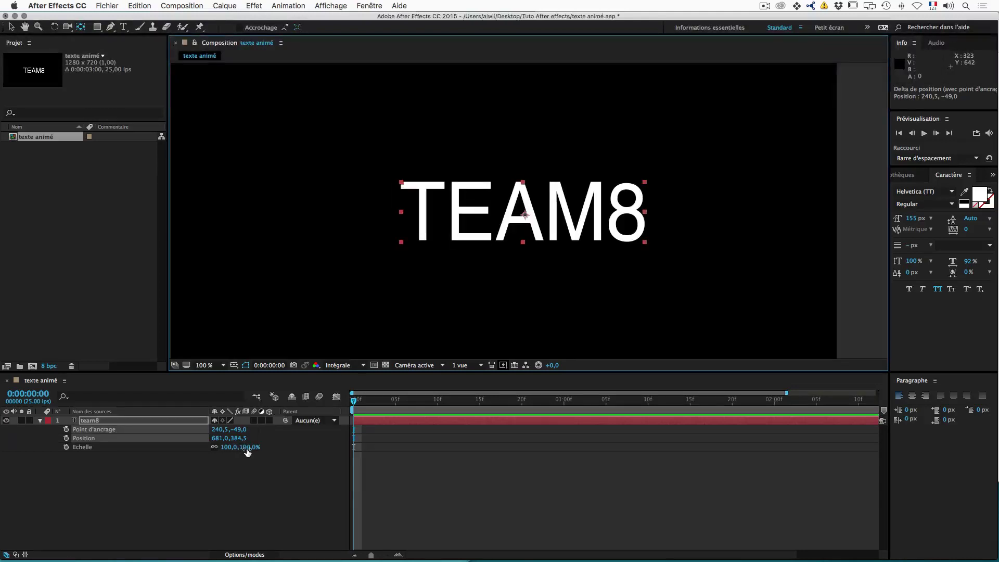
mouse_move(246, 447)
mouse_down()
mouse_move(208, 448)
mouse_move(255, 447)
mouse_up()
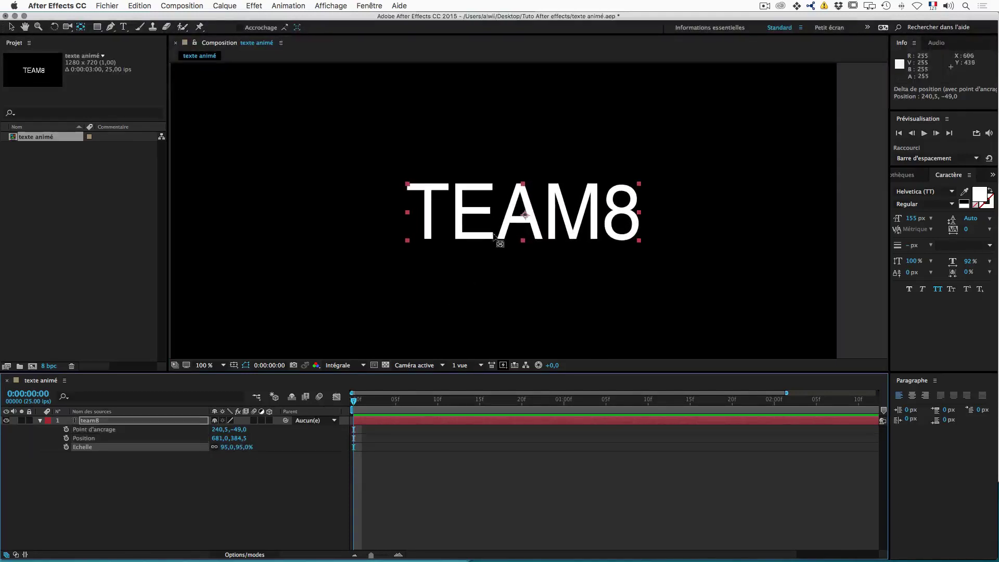
Move the anchor point to the lower-left corner of the TEAM8 text and scale the layer down to 73%
drag(511, 217, 410, 244)
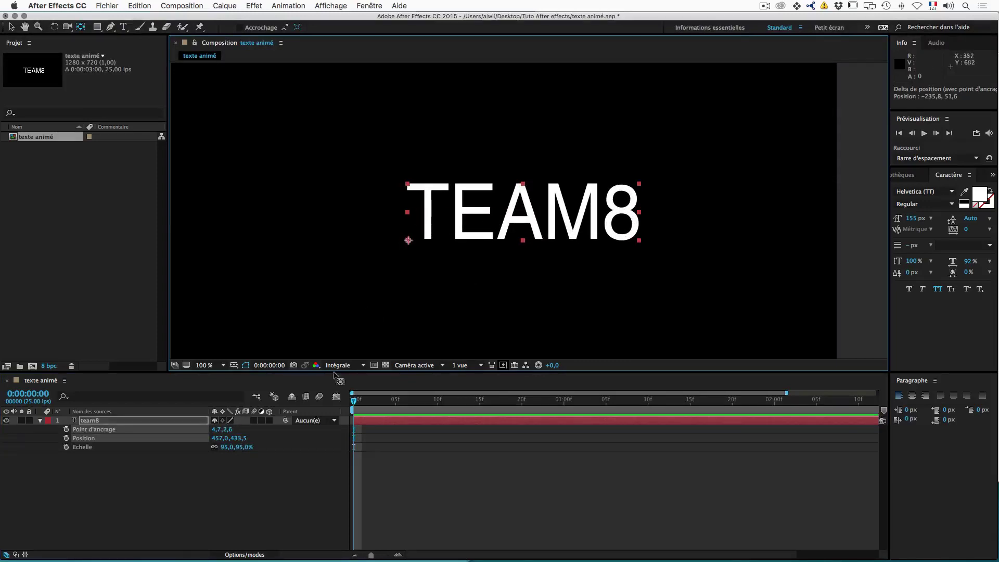
mouse_move(243, 450)
mouse_down()
mouse_move(197, 451)
mouse_move(235, 451)
mouse_up()
Place the anchor point back near the centre of the TEAM8 text and set the layer's rotation to 1x+5,0°
drag(409, 240, 493, 219)
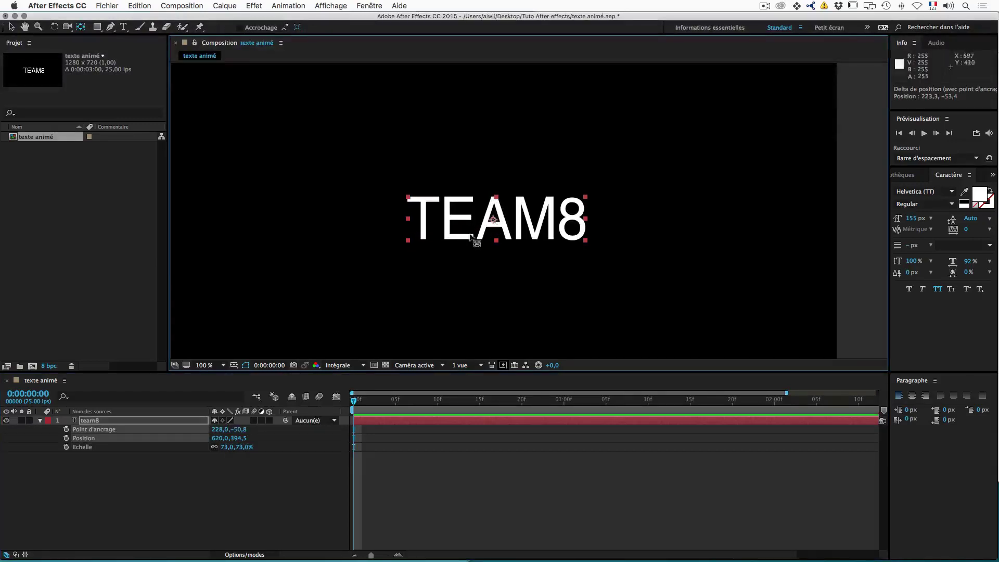
click(99, 421)
key(r)
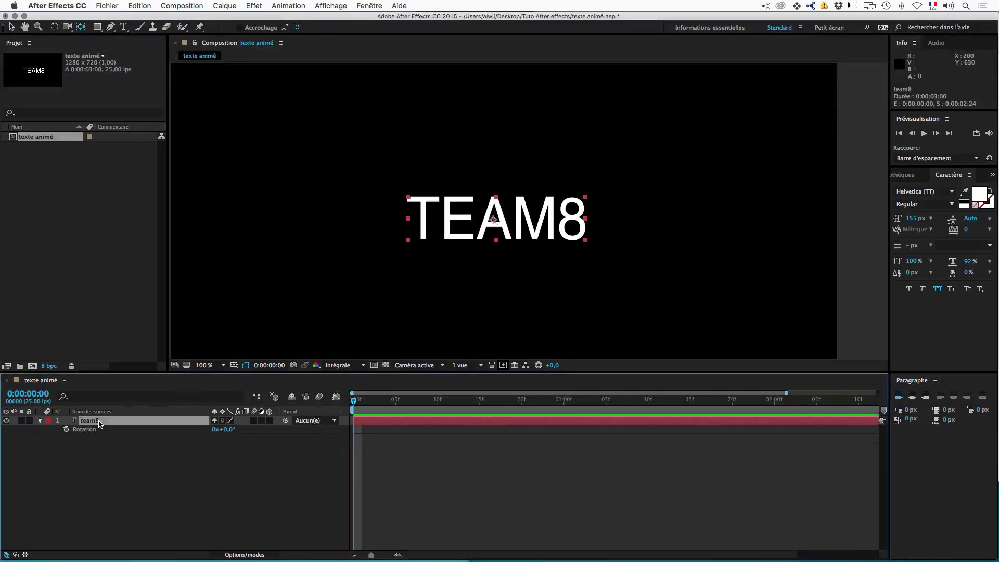
drag(227, 429, 411, 422)
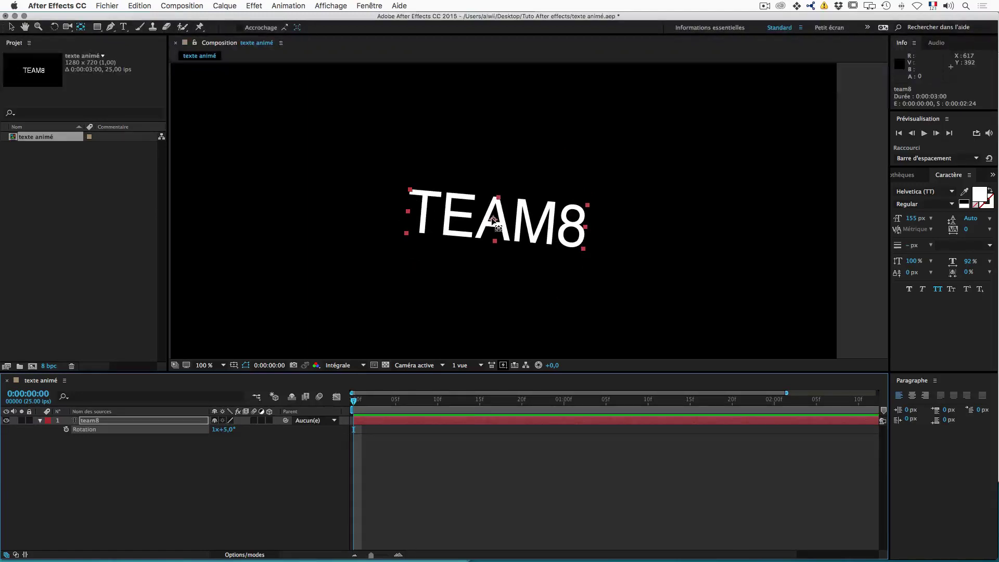
Move the anchor point well outside the text on its left side and rotate the layer around it, ending at 1x+1,0°
drag(494, 221, 315, 213)
mouse_move(223, 430)
mouse_down()
mouse_move(245, 430)
mouse_move(229, 430)
mouse_up()
key(super+z)
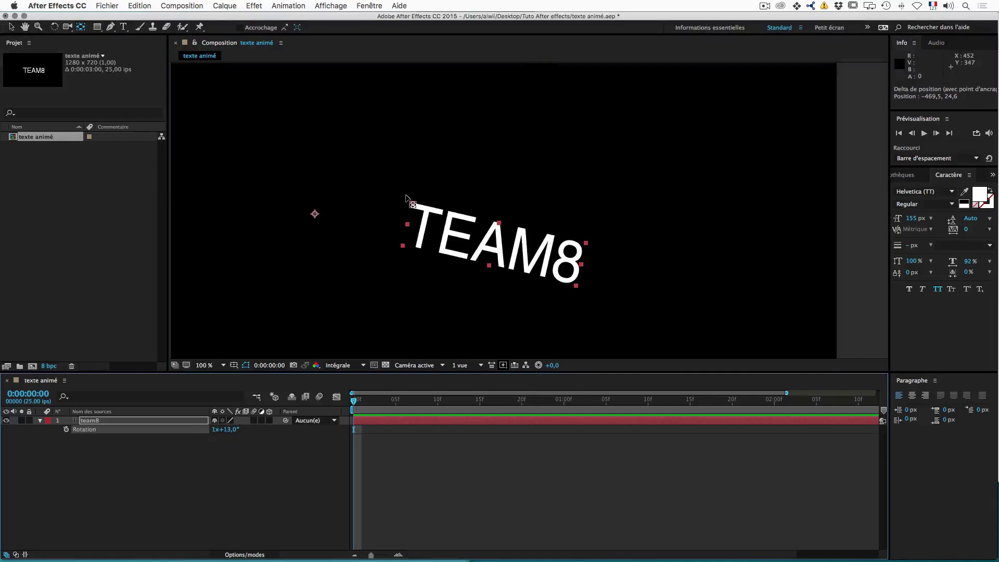
key(comma)
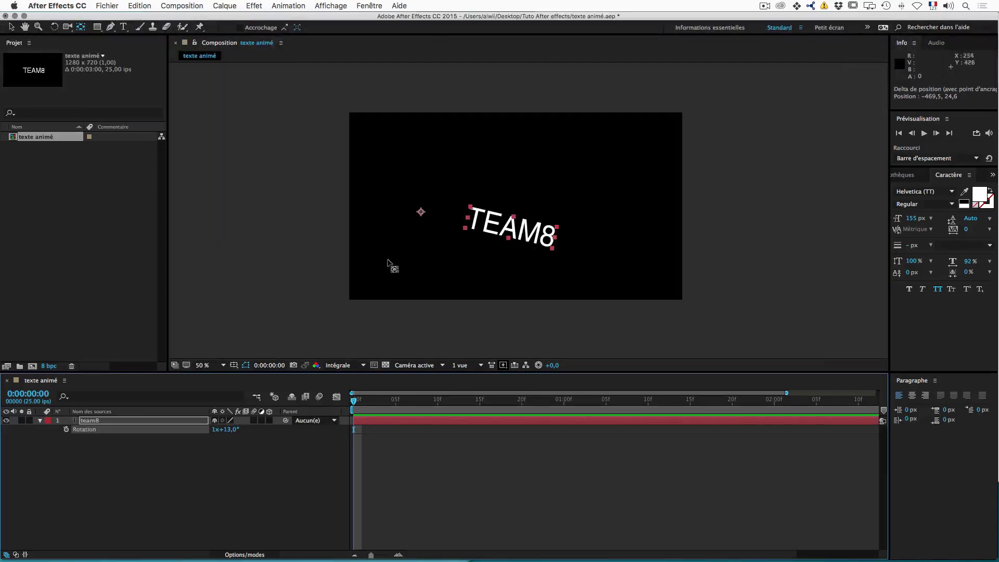
mouse_move(232, 430)
mouse_down()
mouse_move(273, 429)
mouse_move(228, 429)
mouse_up()
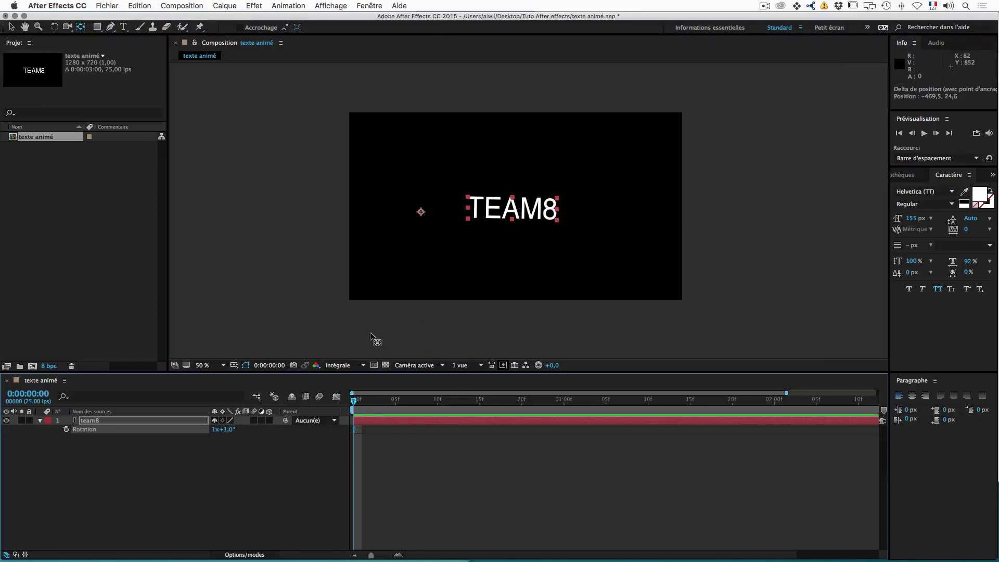